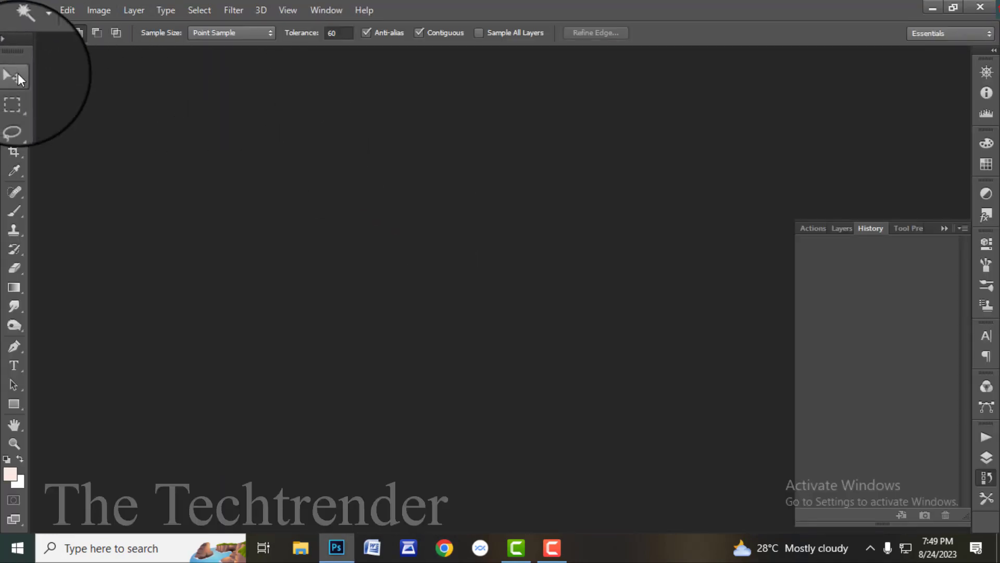
Open the boy's portrait IMG_2086 from the Desktop and dock its floating window in the workspace
left_click(32, 12)
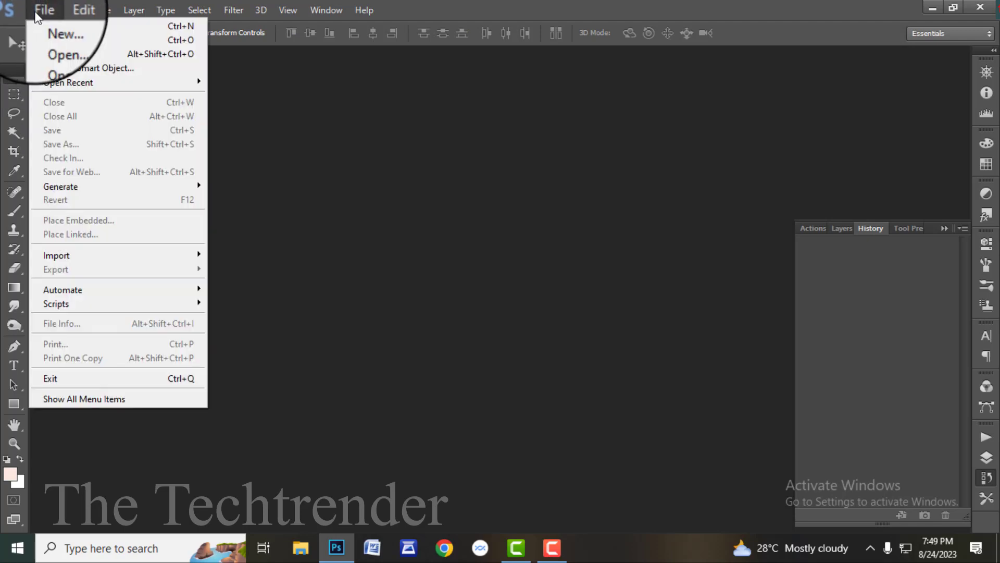
left_click(55, 39)
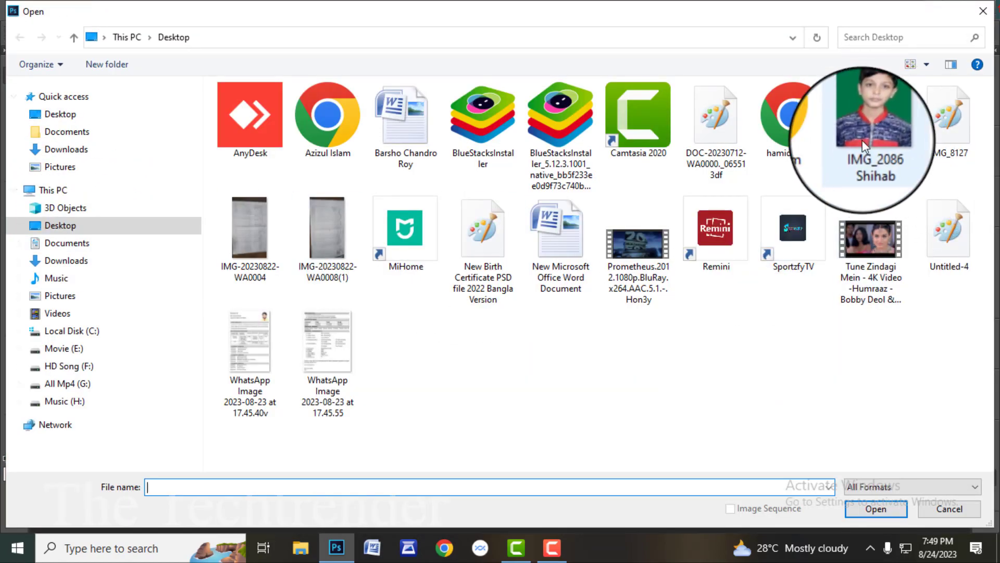
left_click(871, 119)
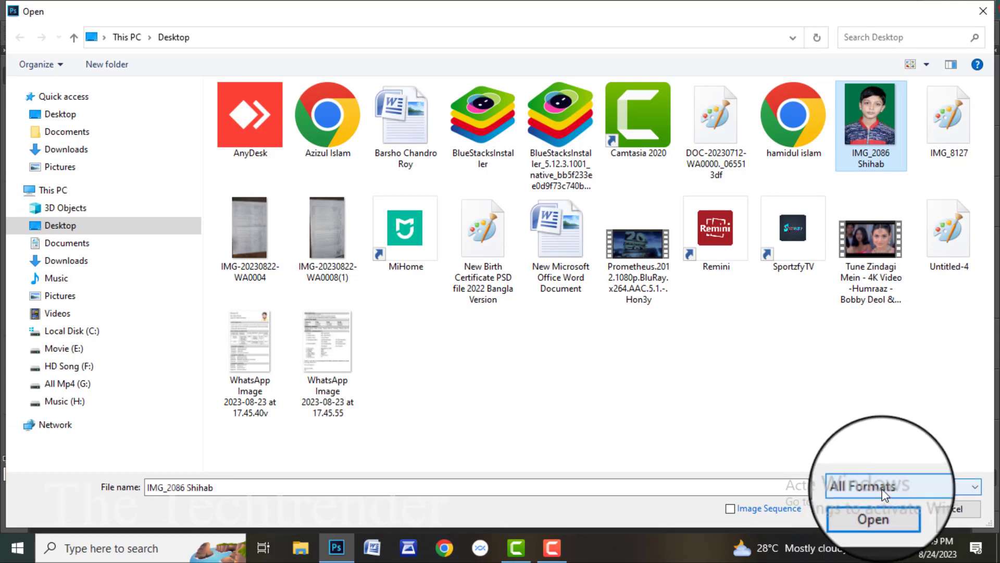
left_click(877, 507)
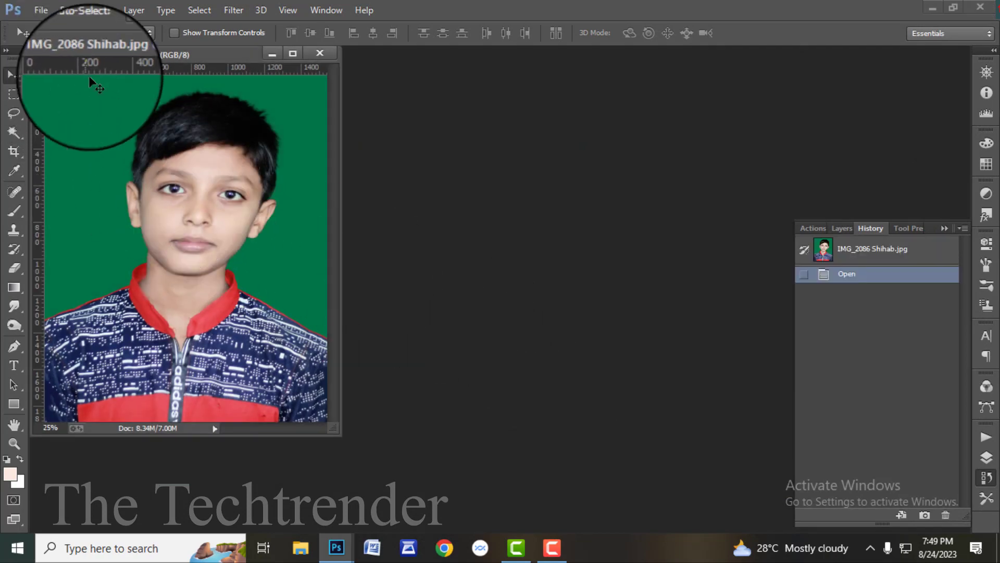
left_click_drag(155, 55, 441, 59)
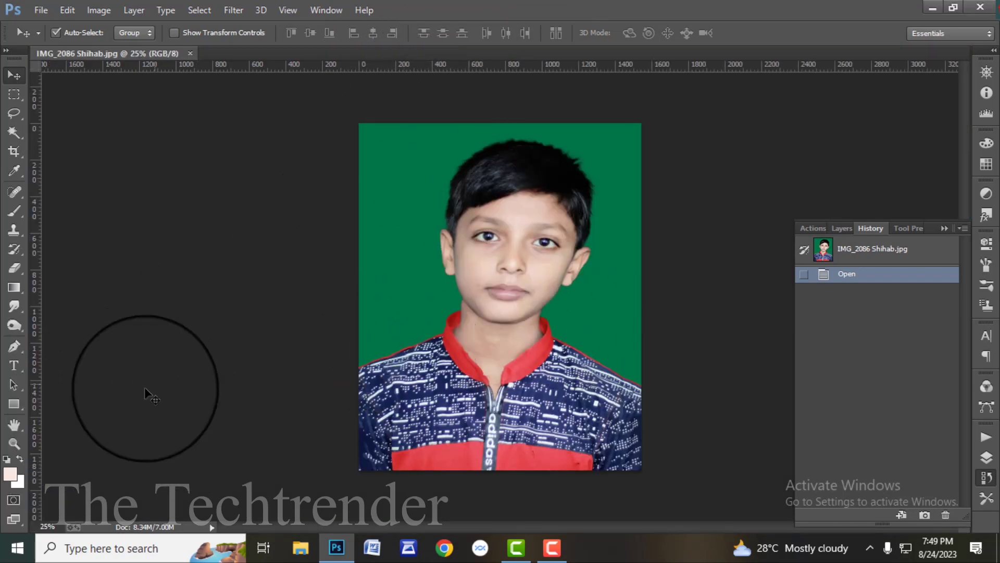
Outline the boy's head with a freehand Lasso selection running around the hair and ears and just below the chin
left_click(14, 444)
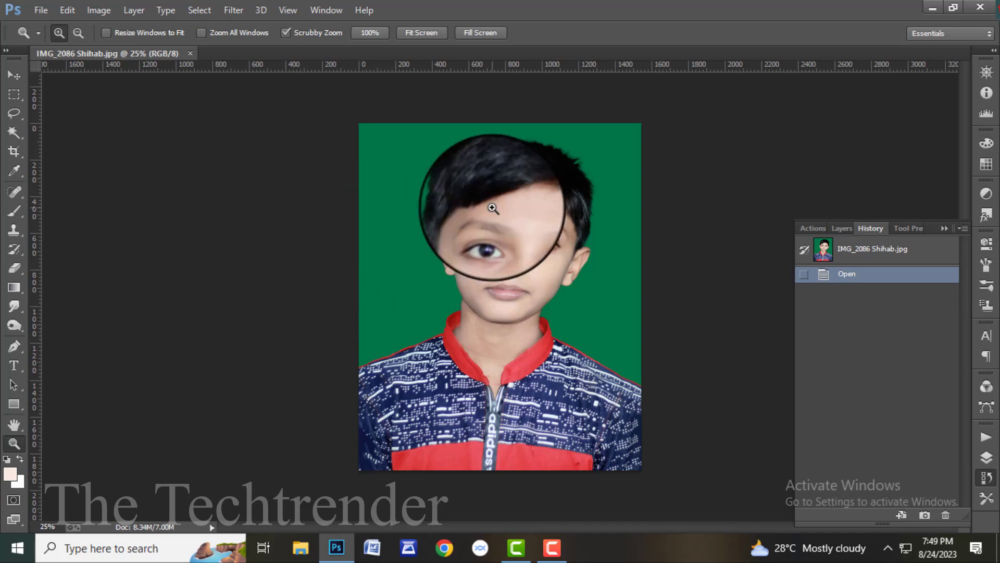
left_click_drag(491, 201, 514, 219)
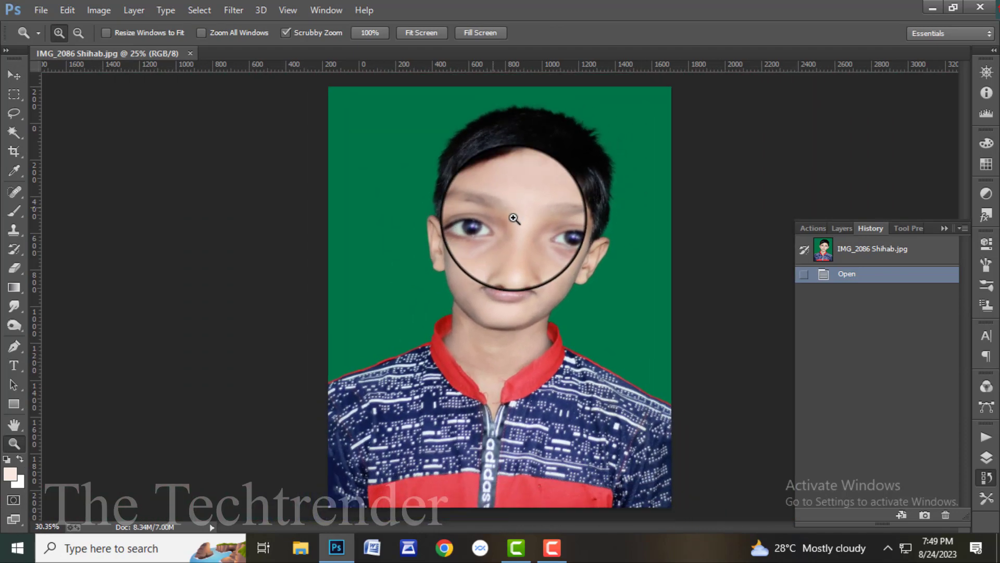
left_click(12, 113)
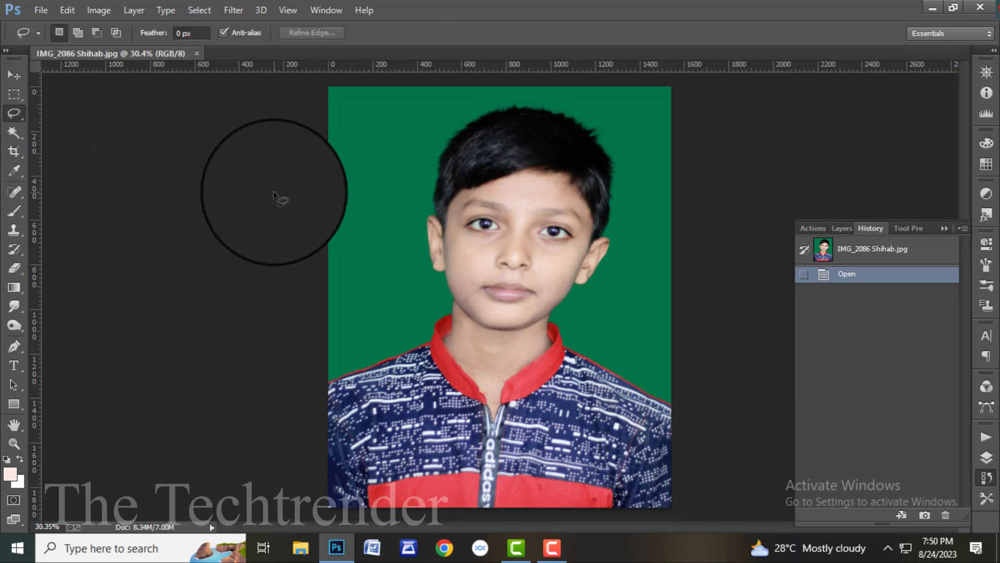
mouse_move(382, 157)
left_mouse_down()
mouse_move(370, 183)
mouse_move(386, 245)
mouse_move(442, 290)
mouse_move(452, 326)
mouse_move(520, 345)
mouse_move(547, 315)
mouse_move(580, 301)
mouse_move(629, 242)
mouse_move(635, 158)
mouse_move(603, 111)
mouse_move(539, 96)
mouse_move(479, 102)
mouse_move(411, 166)
mouse_move(388, 158)
mouse_move(381, 229)
mouse_move(364, 196)
mouse_move(389, 215)
mouse_move(404, 255)
left_mouse_up()
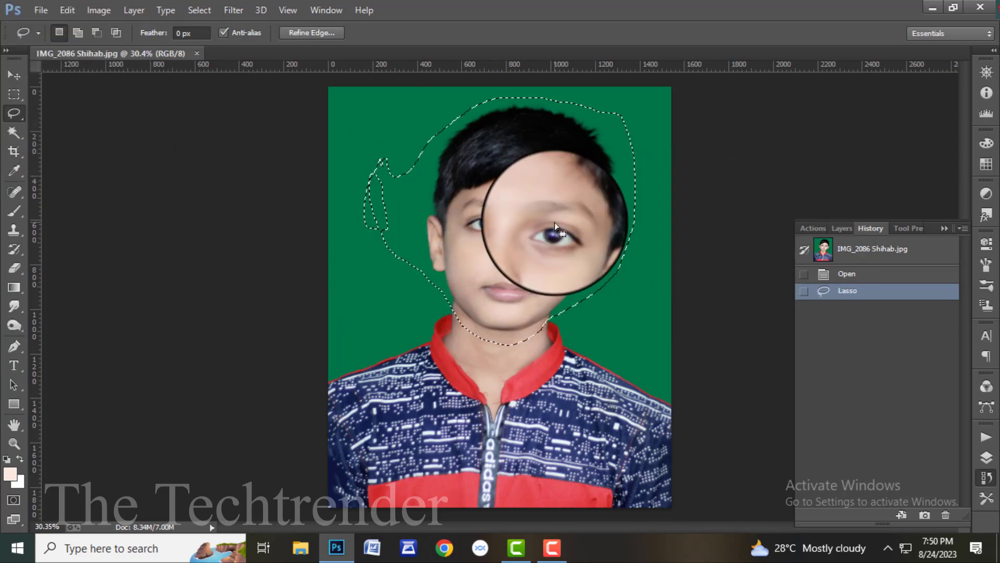
Feather the head selection by 2 pixels
key("shift+F6")
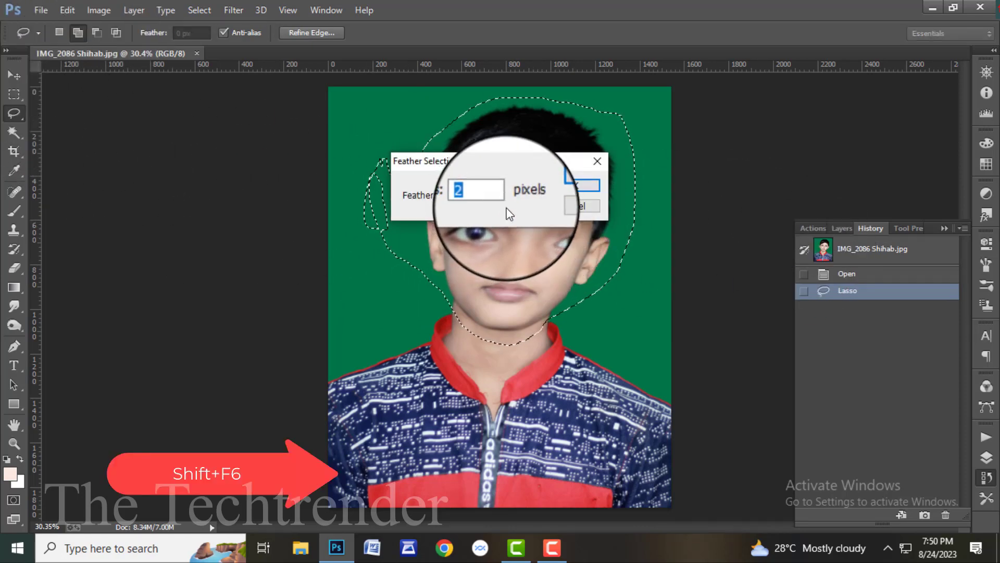
type("2")
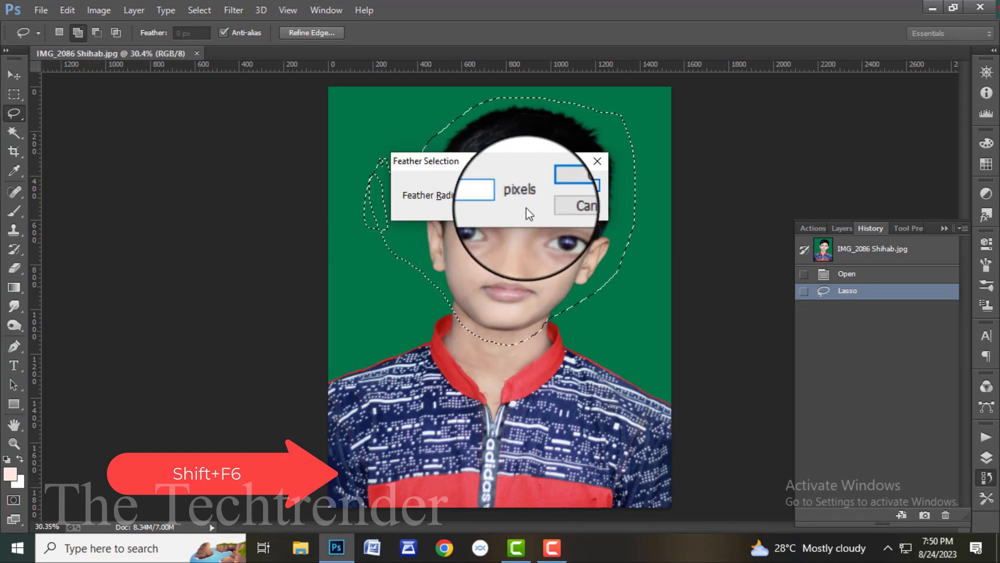
left_click(574, 186)
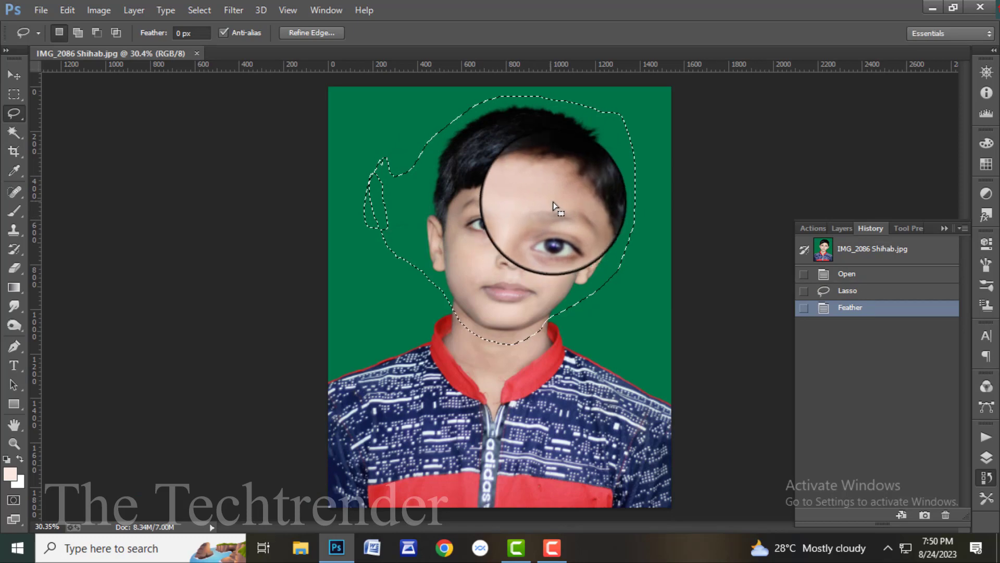
Duplicate the selected head with the Move tool, shifting the copy slightly upward
left_click(67, 10)
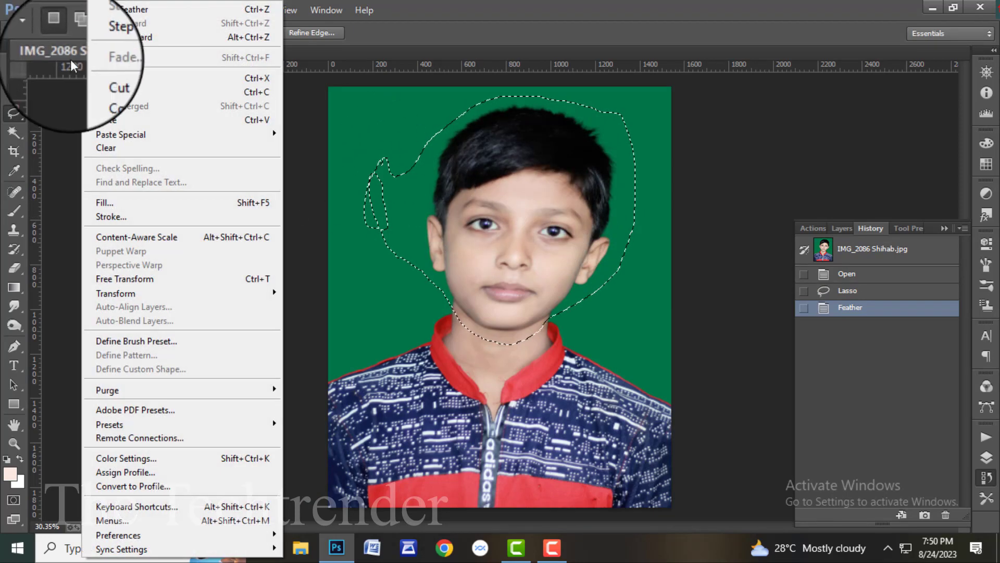
left_click(13, 76)
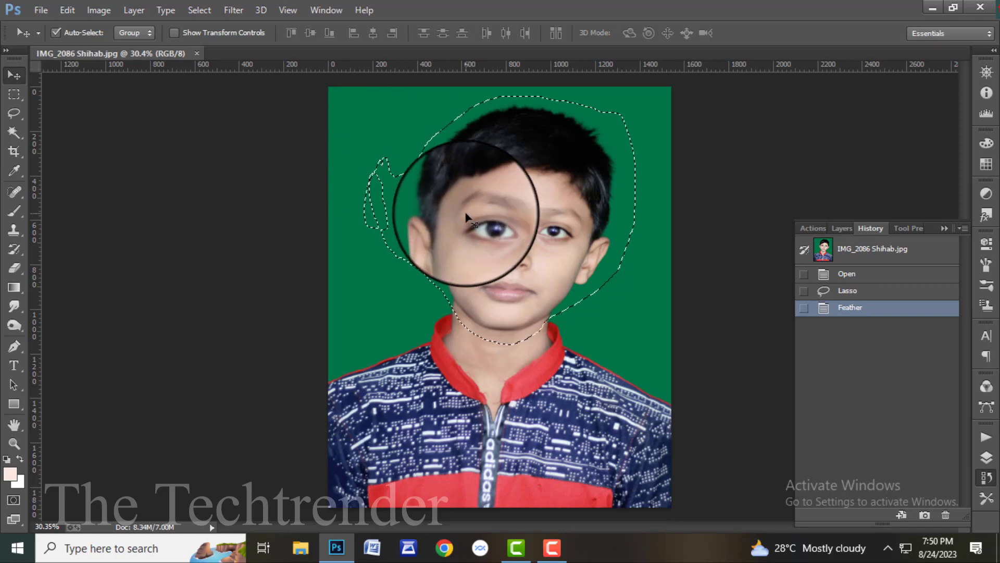
left_click_drag(520, 270, 521, 262)
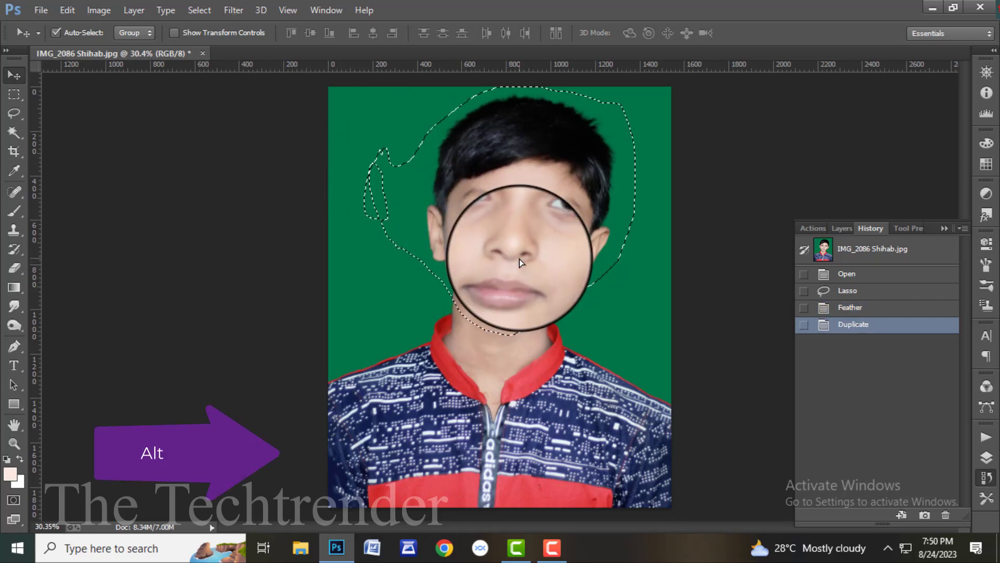
Free-transform the duplicated head, rotating it by -6.81° and moving it down and left over the neck
left_click(67, 10)
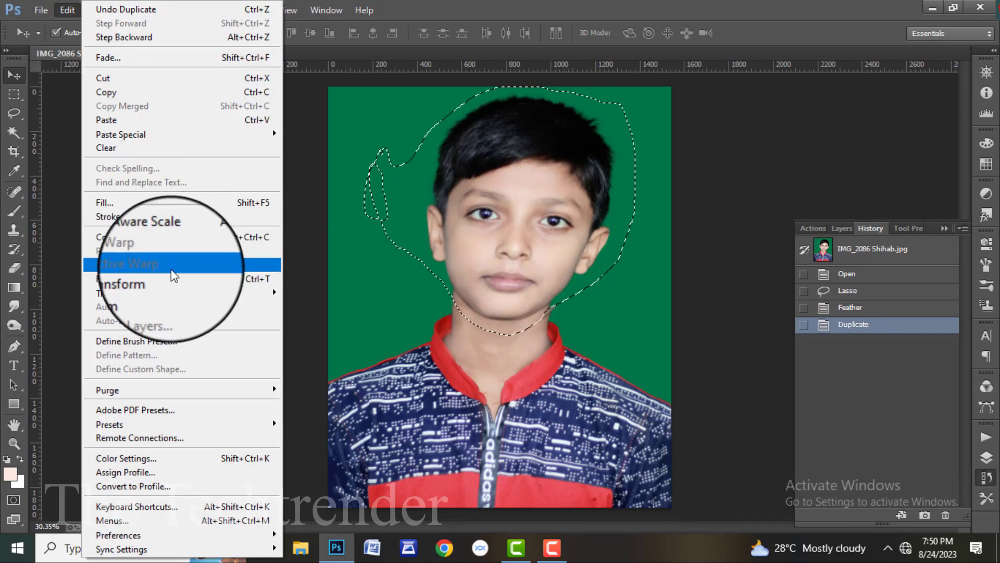
left_click(177, 278)
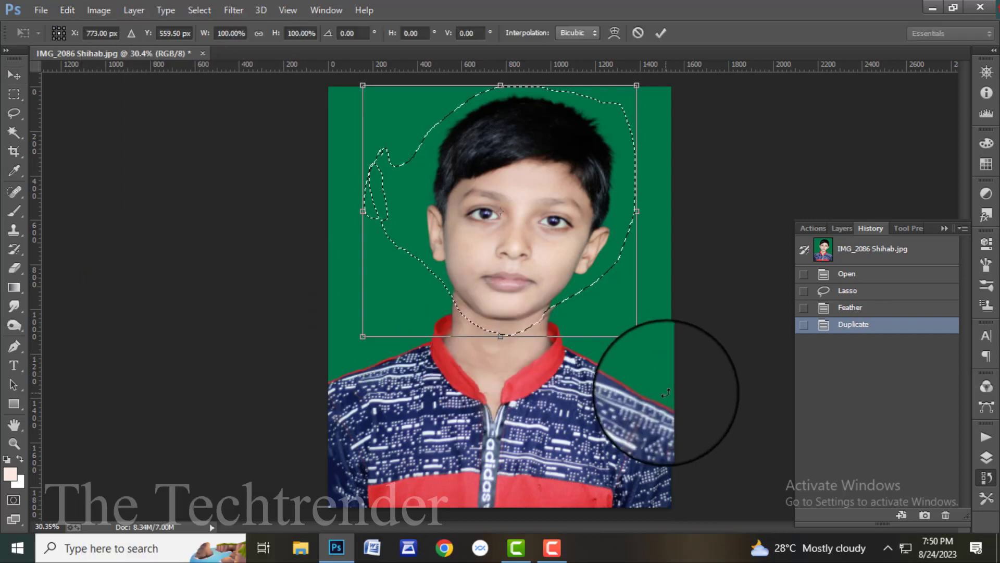
left_click_drag(665, 393, 685, 412)
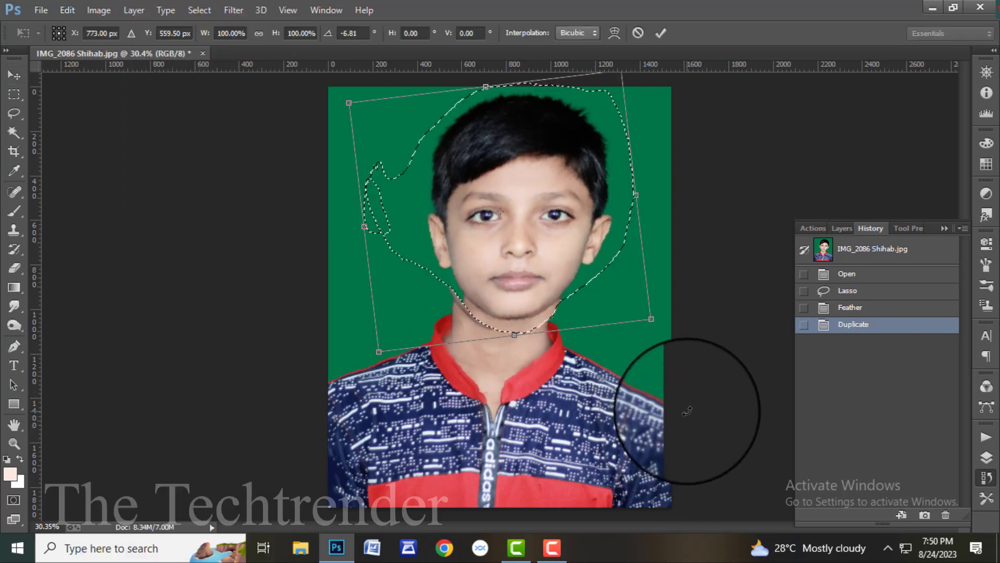
left_click_drag(545, 202, 533, 213)
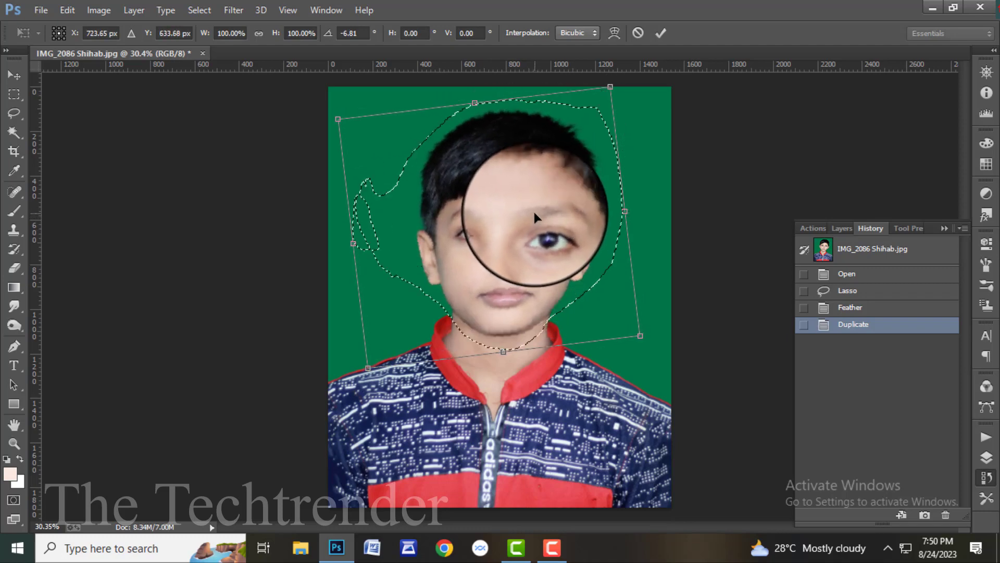
Warp the lower part of the head slightly to fit the neck, return to Free Transform and apply the transformation
right_click(576, 296)
left_click(623, 165)
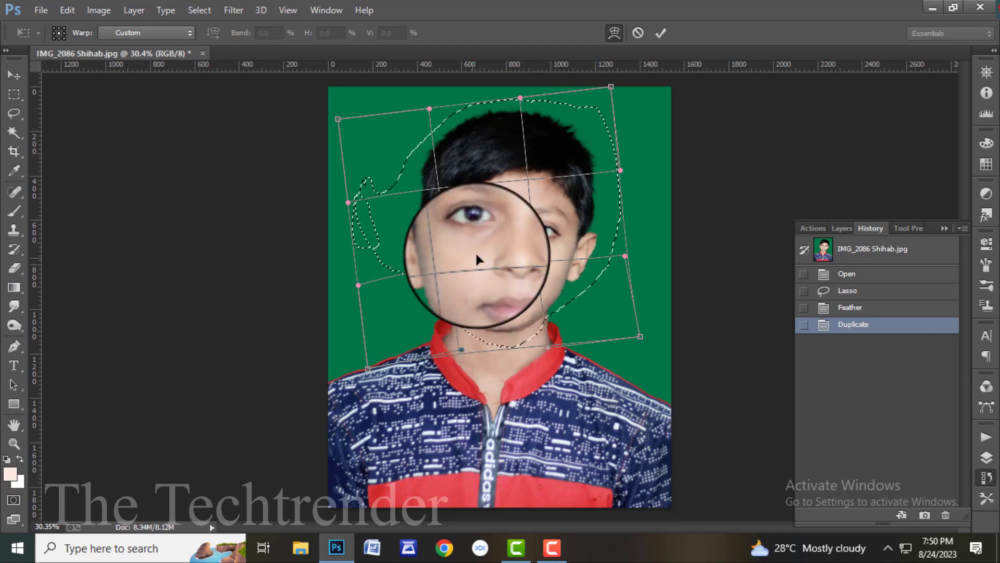
right_click(504, 224)
left_click(560, 239)
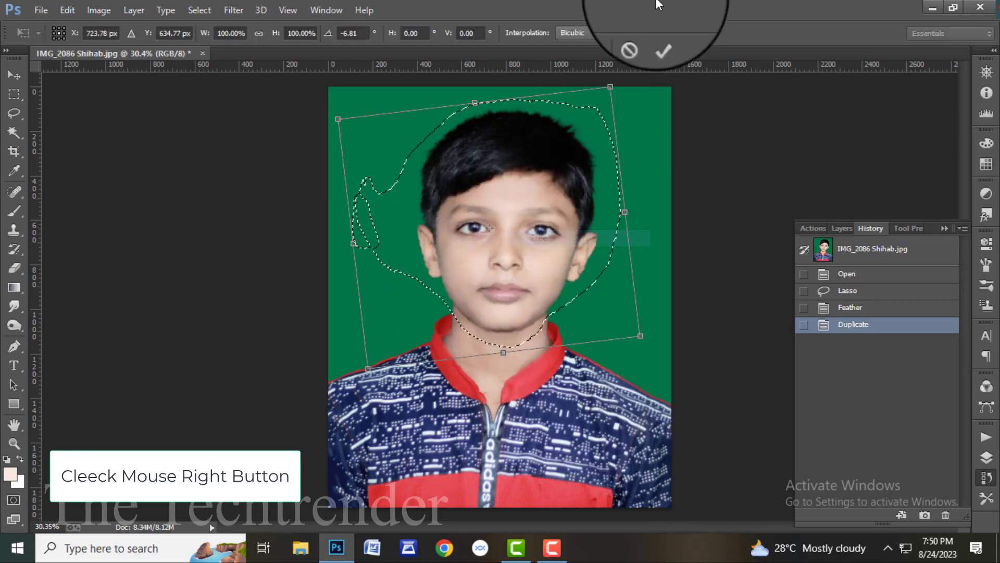
left_click(660, 34)
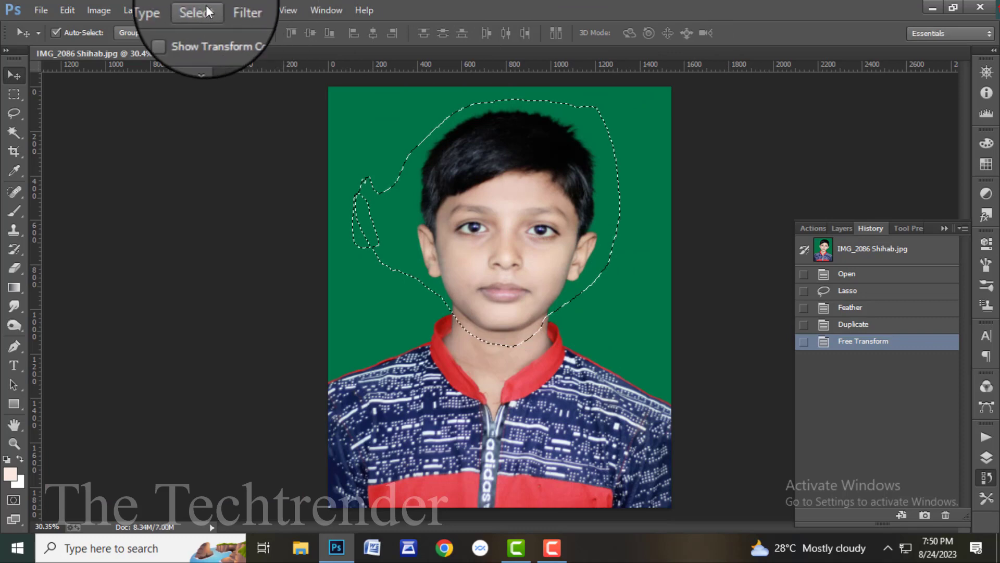
Deselect the head selection
left_click(208, 11)
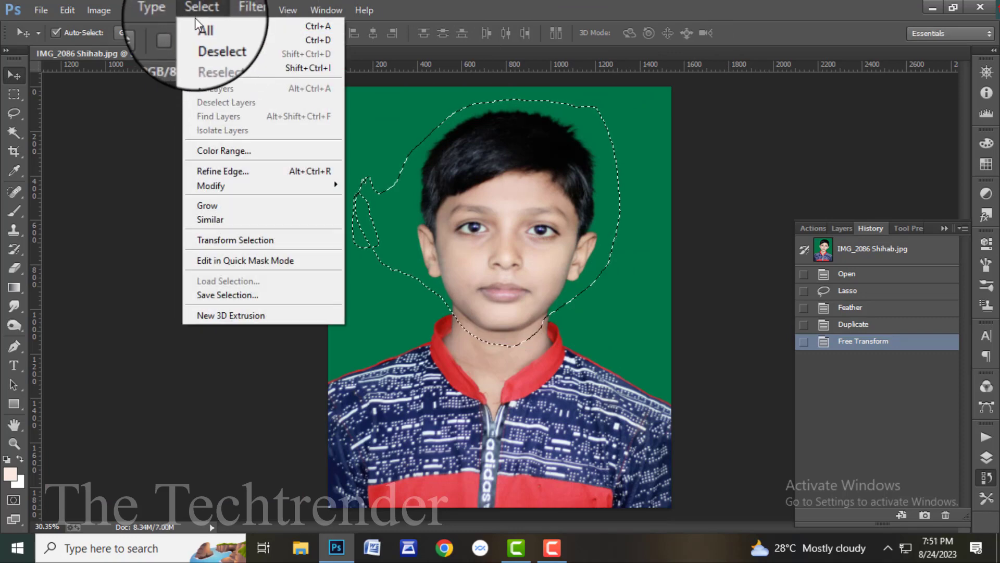
left_click(207, 10)
left_click(207, 10)
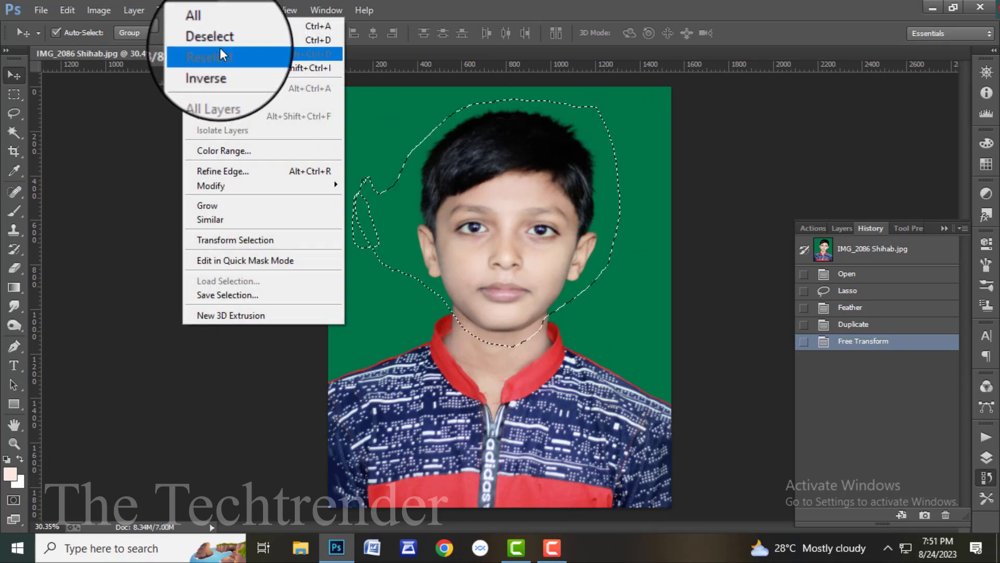
left_click(249, 52)
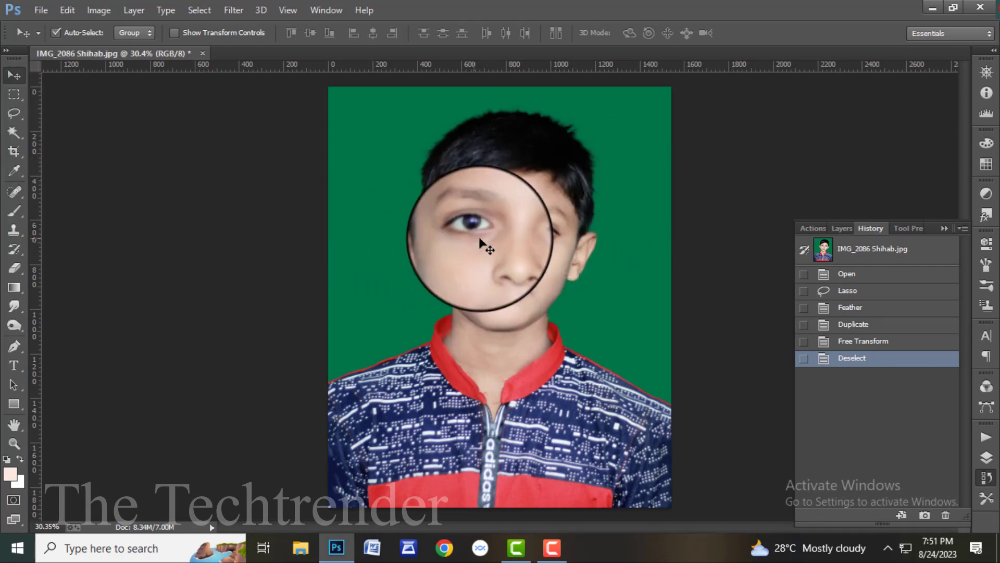
Remove the dark seam on the neck below the left side of the jaw using the Spot Healing Brush at size 30
left_click(14, 443)
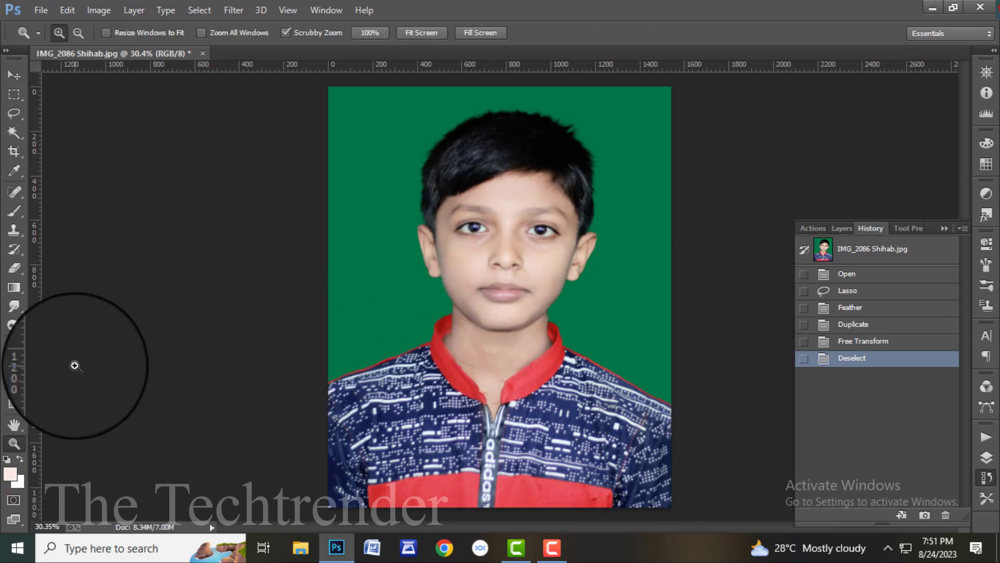
left_click_drag(469, 313, 555, 299)
left_click(14, 191)
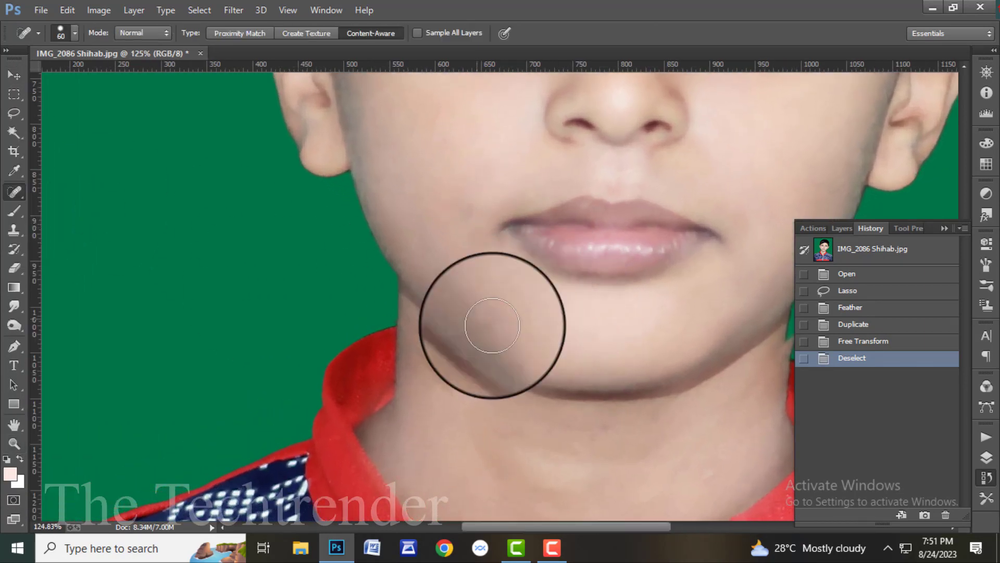
left_click_drag(423, 361, 469, 447)
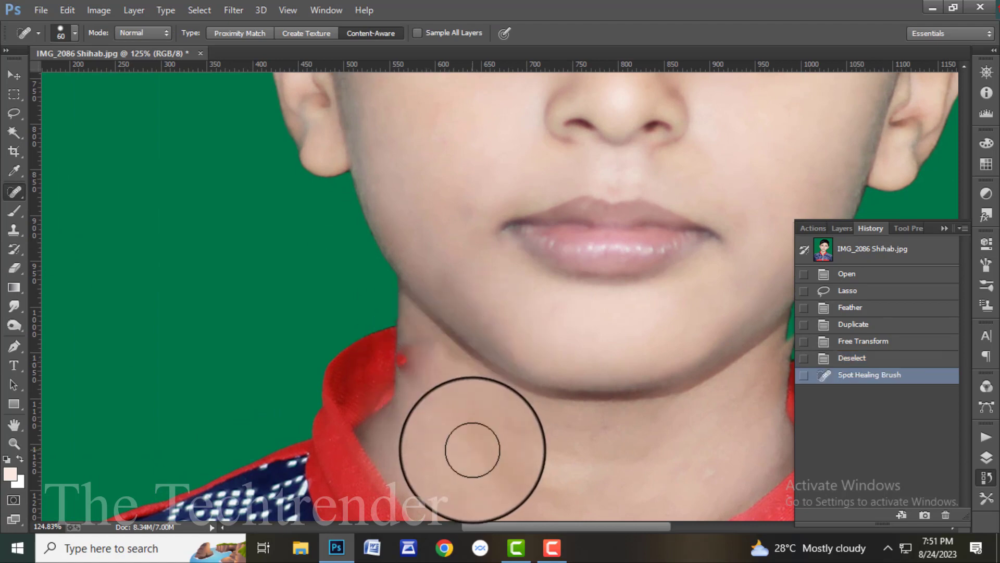
key("ctrl+z")
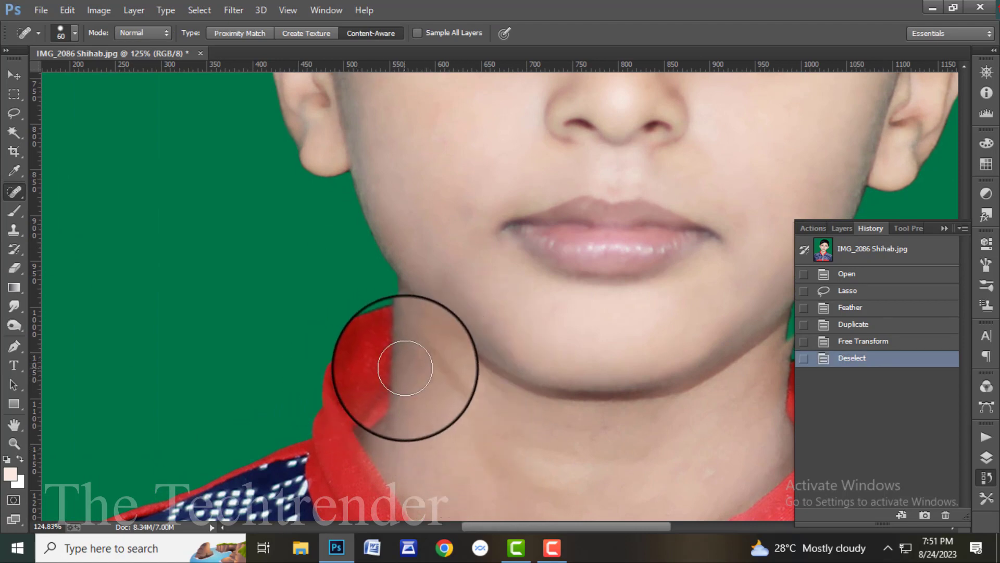
key("bracketleft")
key("bracketleft")
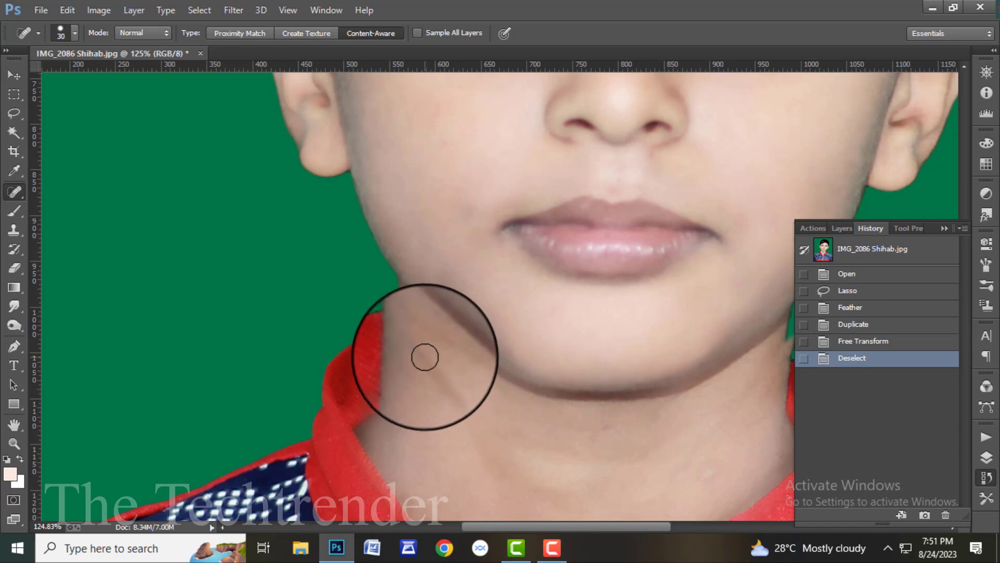
left_click_drag(412, 337, 459, 412)
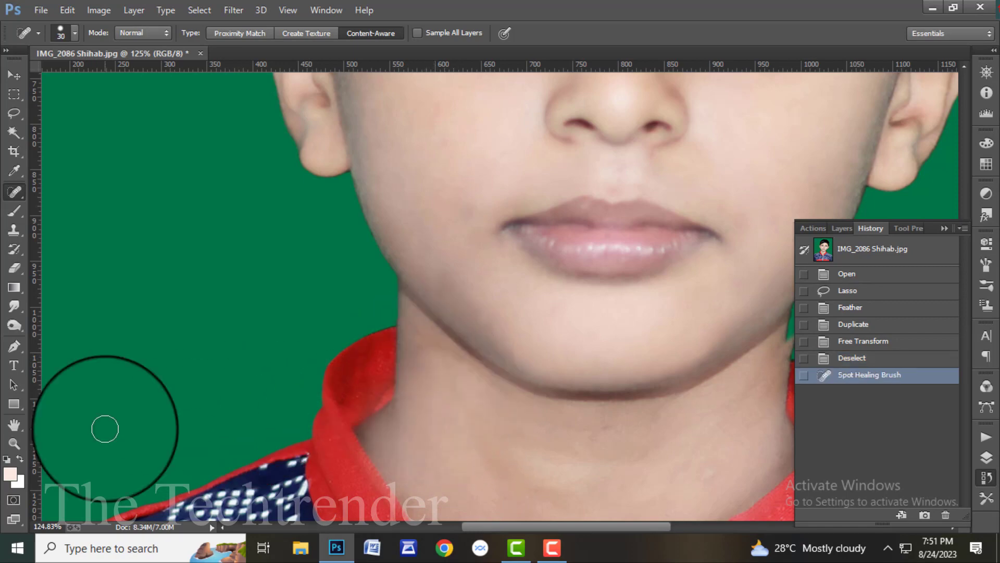
Repair the jagged skin and collar edge on the right side of the neck with the size 30 Spot Healing Brush
left_click(15, 444)
left_click_drag(369, 355, 270, 394)
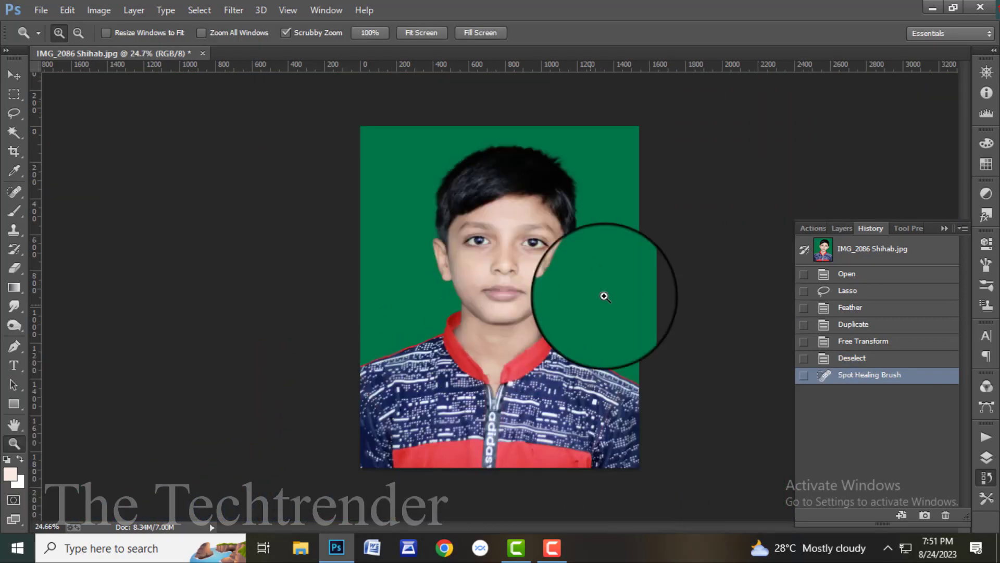
left_click_drag(548, 327, 623, 313)
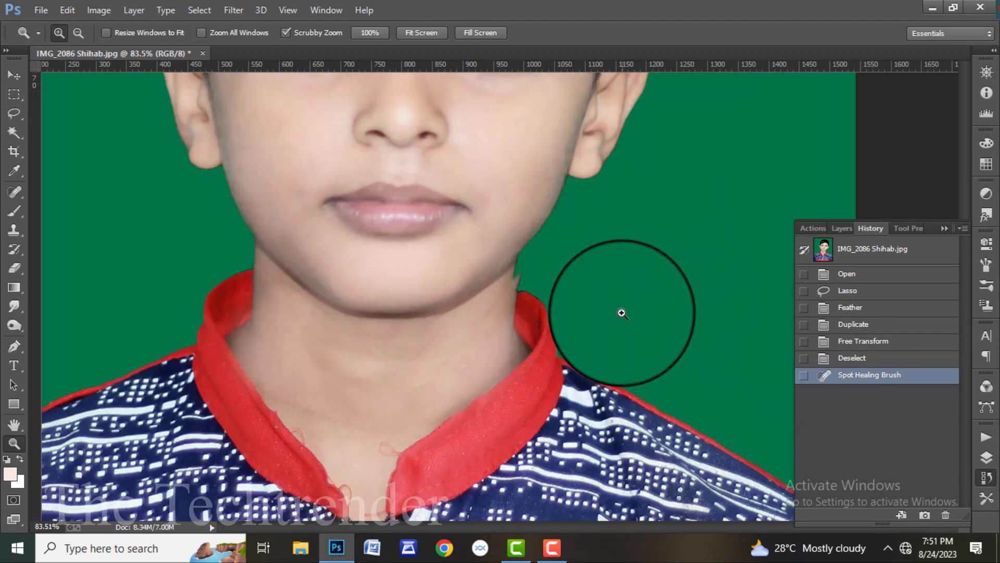
left_click_drag(549, 312, 584, 298)
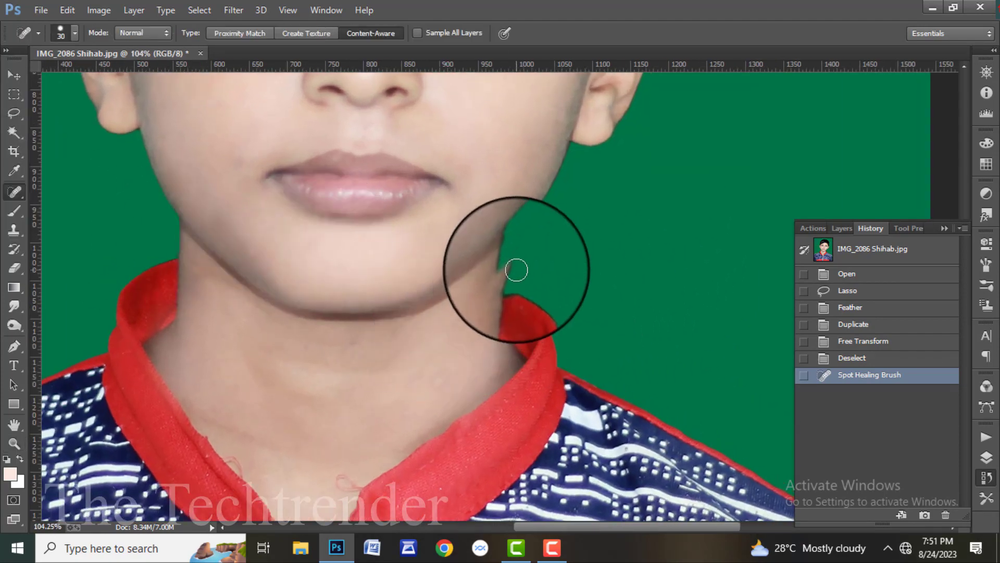
left_click_drag(517, 268, 505, 281)
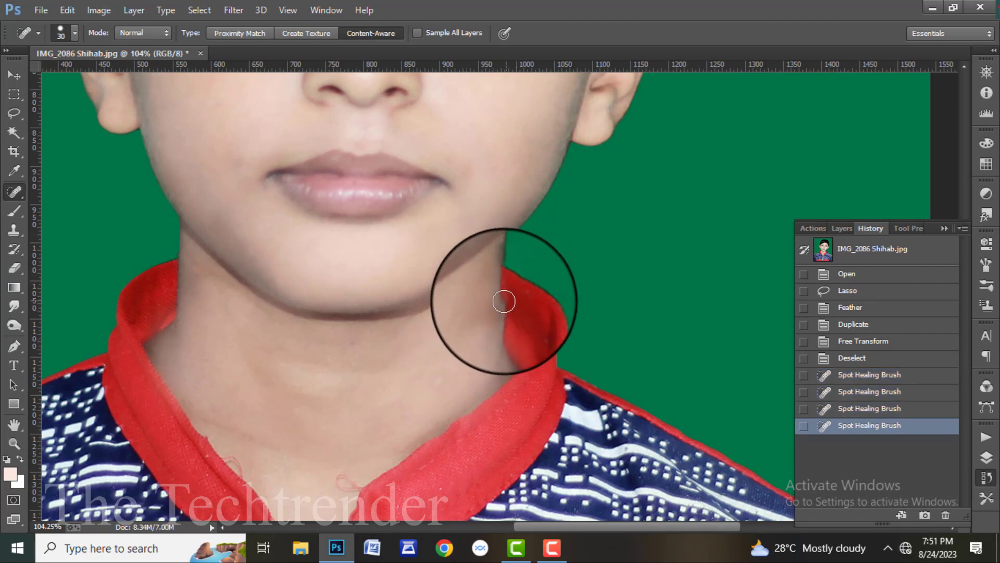
Clean up the remaining collar edge on the right side of the neck and the lower neck skin with the Spot Healing Brush
left_click(504, 301)
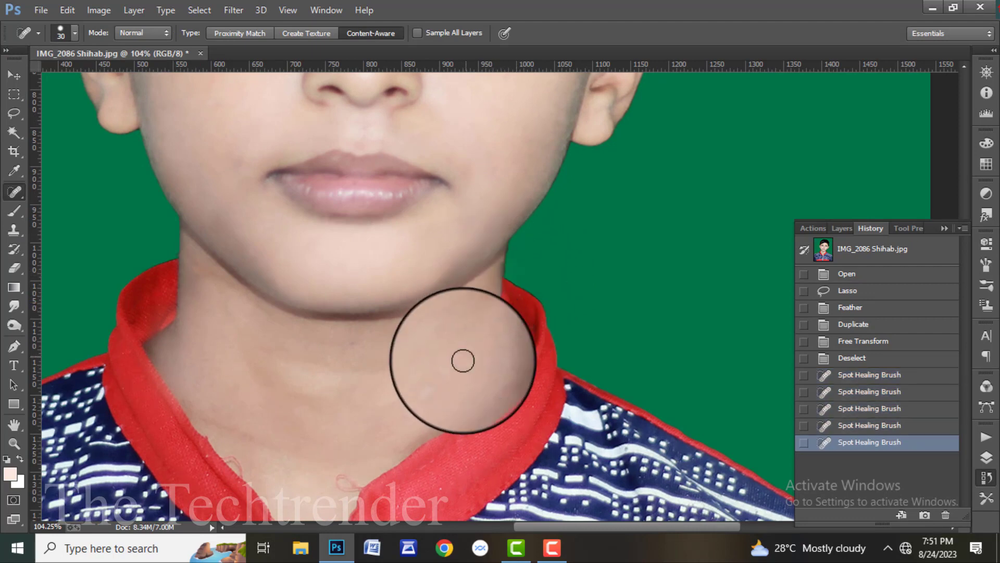
left_click(385, 405)
Start cropping the whole portrait with the crop set to width, height and resolution: 40 mm by 50 mm at 600 px/in
left_click(18, 442)
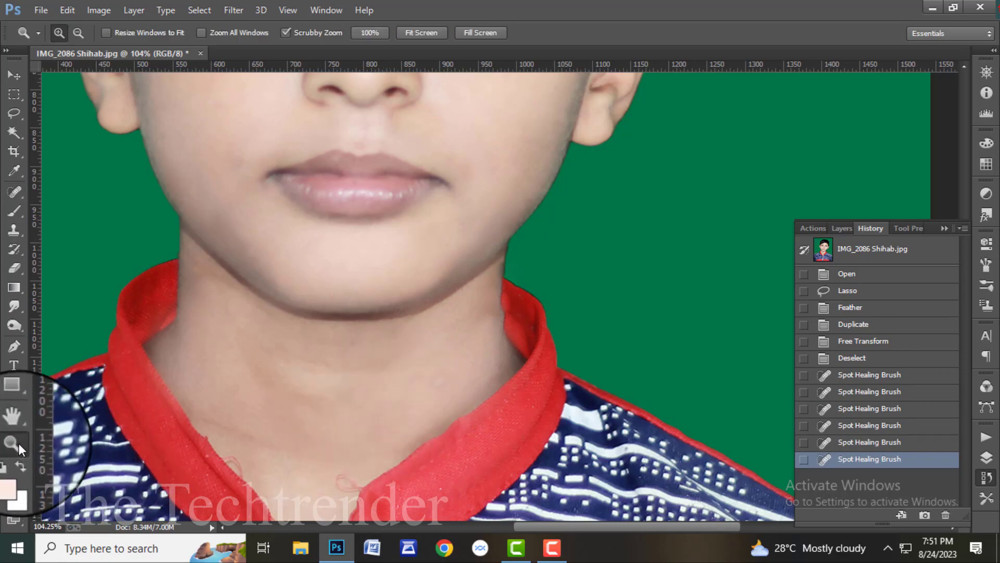
left_click_drag(322, 349, 241, 421)
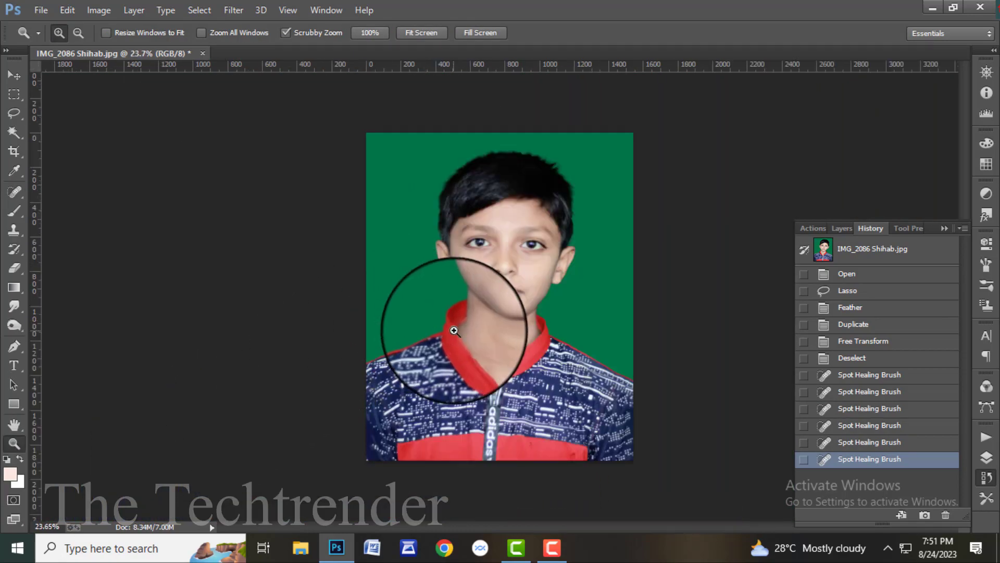
mouse_move(453, 331)
left_mouse_down()
mouse_move(474, 335)
mouse_move(469, 328)
left_mouse_up()
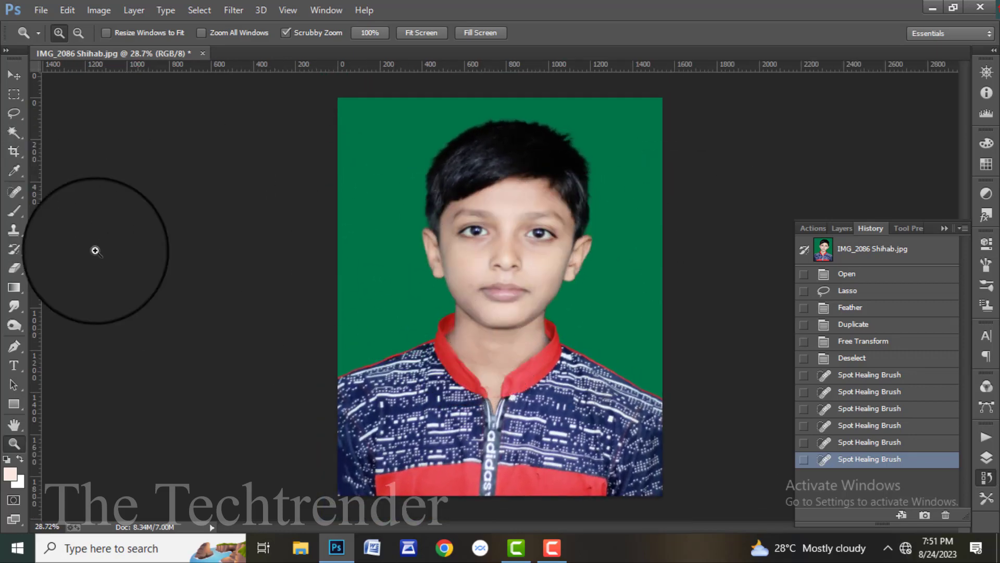
left_click(14, 151)
left_click(553, 355)
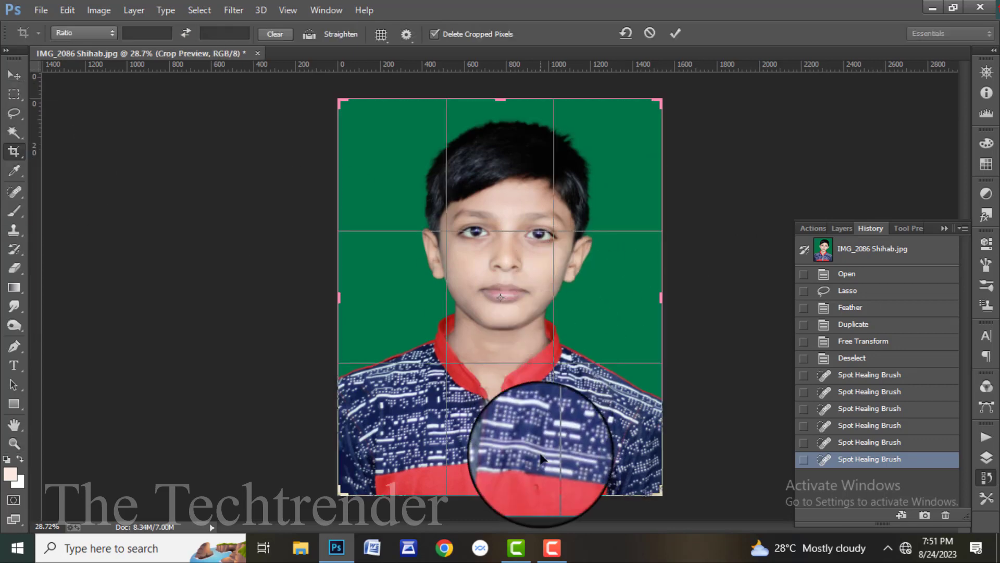
left_click_drag(495, 490, 494, 489)
left_click(102, 34)
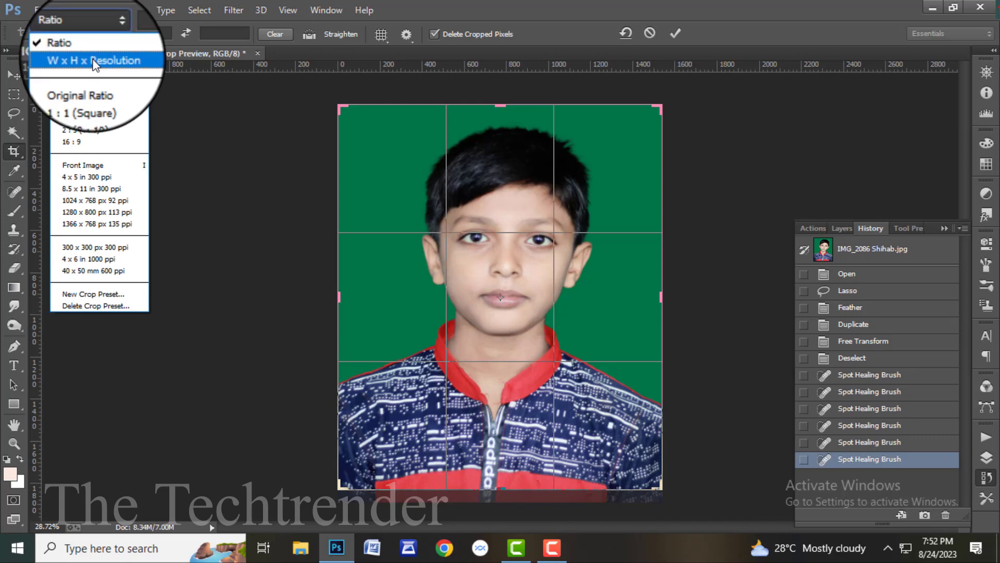
left_click(90, 57)
Rotate the photo slightly within the crop frame, tighten the frame around the boy and apply the crop
left_click_drag(704, 504, 672, 469)
left_click_drag(538, 418, 536, 416)
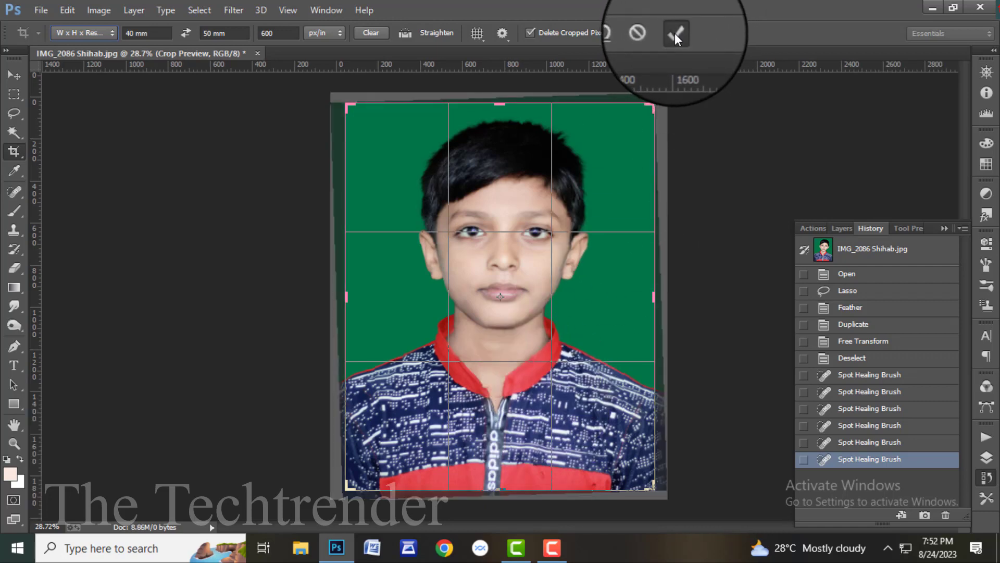
left_click(674, 33)
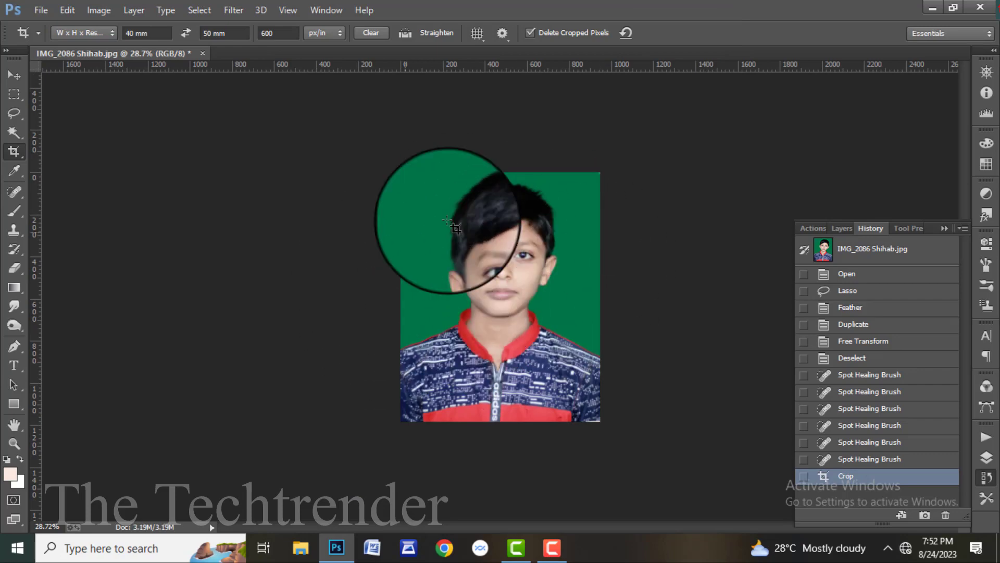
Compare the original photo snapshot with the final cropped state in the history at an enlarged view
left_click(14, 444)
left_click_drag(541, 279, 557, 232)
left_click(834, 249)
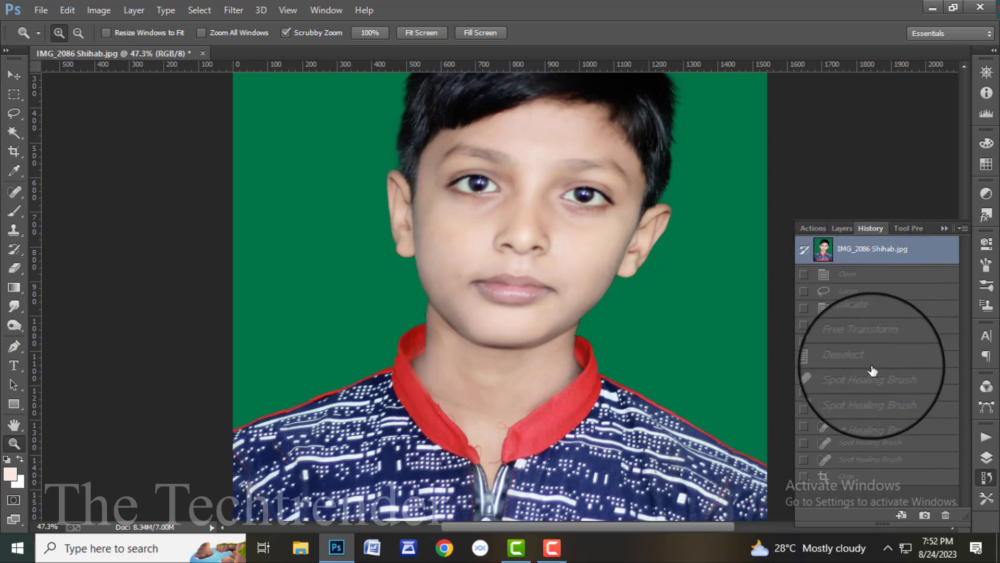
left_click(845, 475)
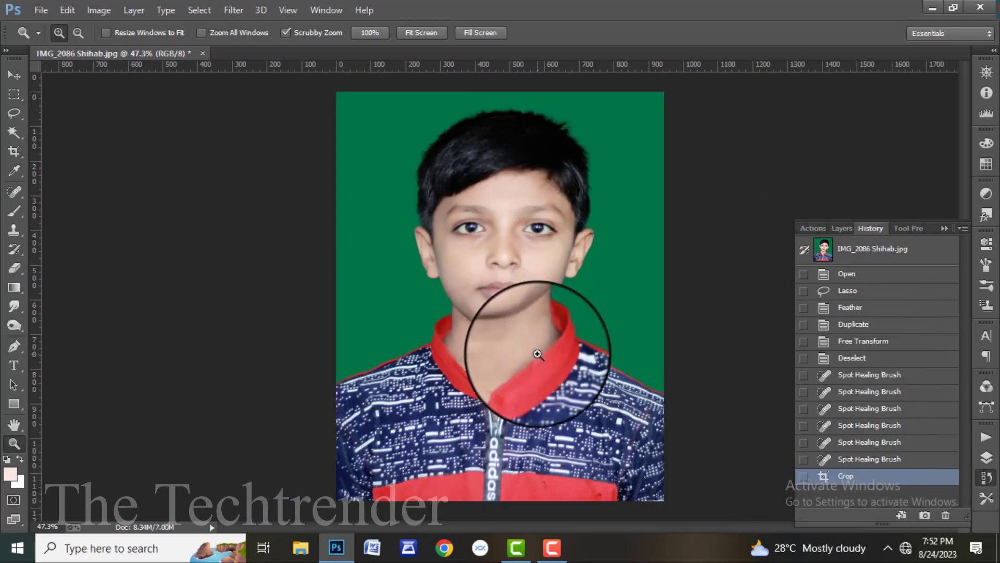